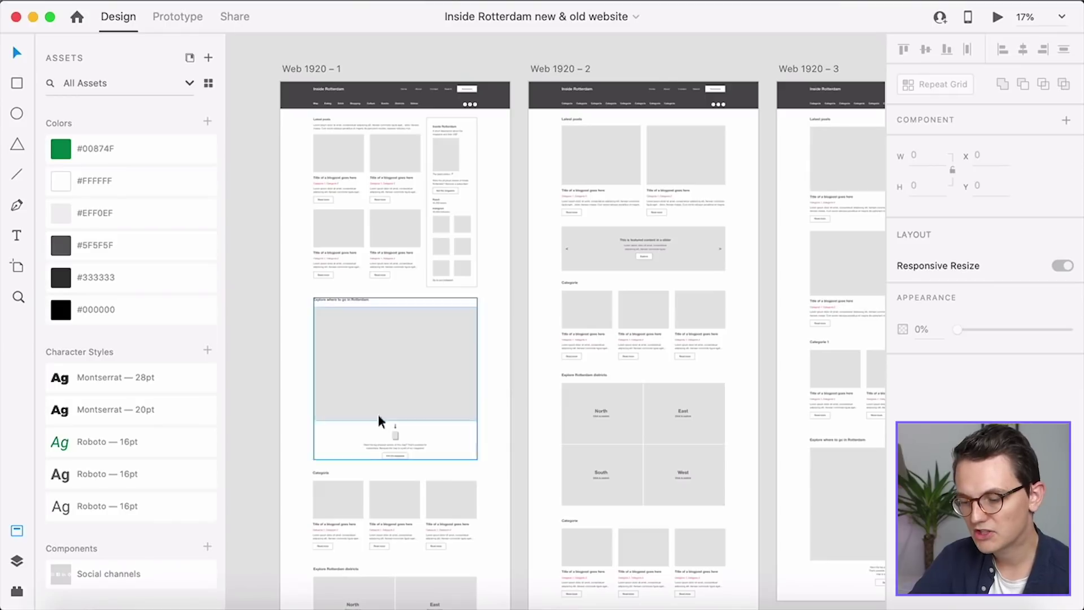
# Switch to the Elementor Test page in Chrome and open the template library from the empty area below the contact section
pyautogui.click(162, 603)
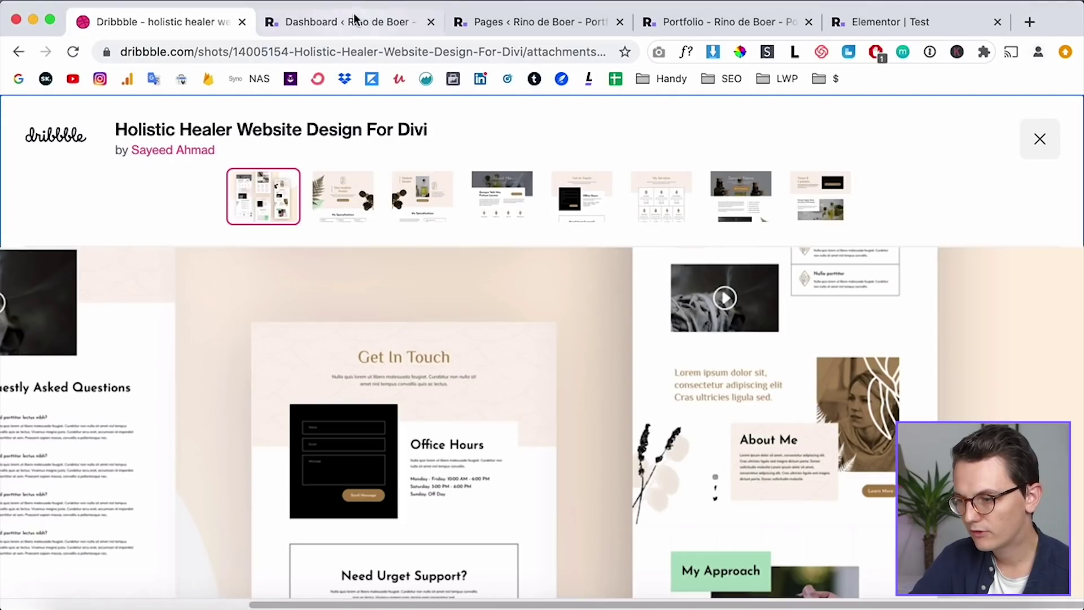
pyautogui.click(858, 22)
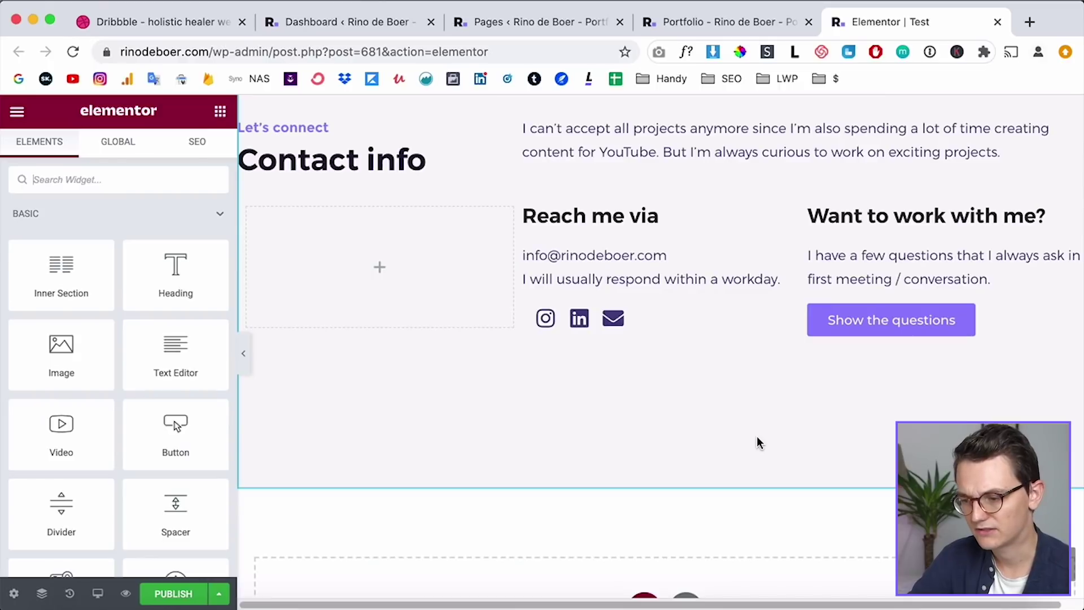
pyautogui.scroll(-5, 758, 442)
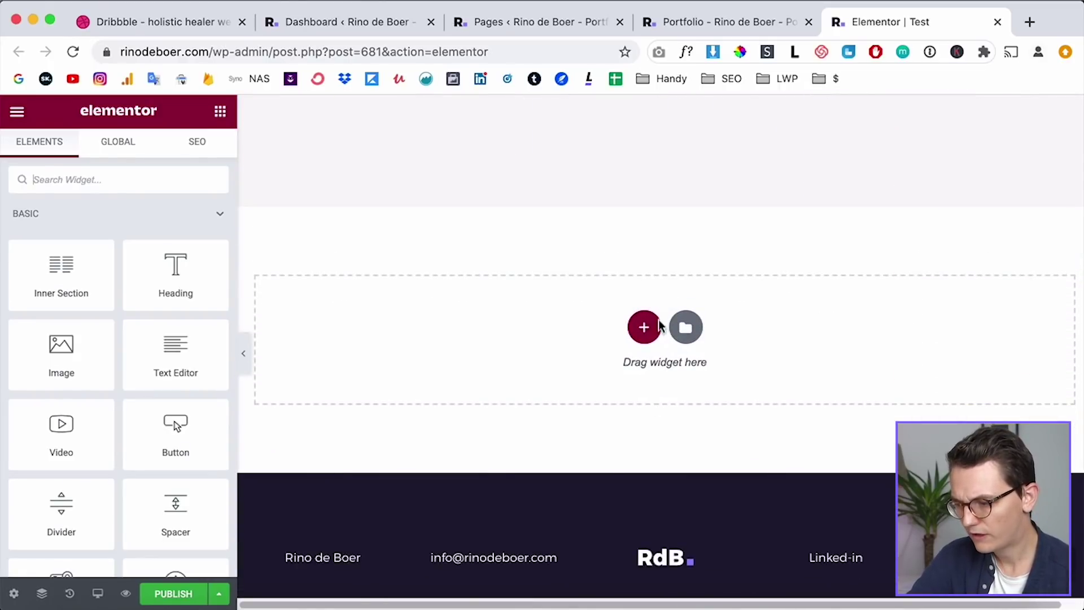
pyautogui.click(692, 331)
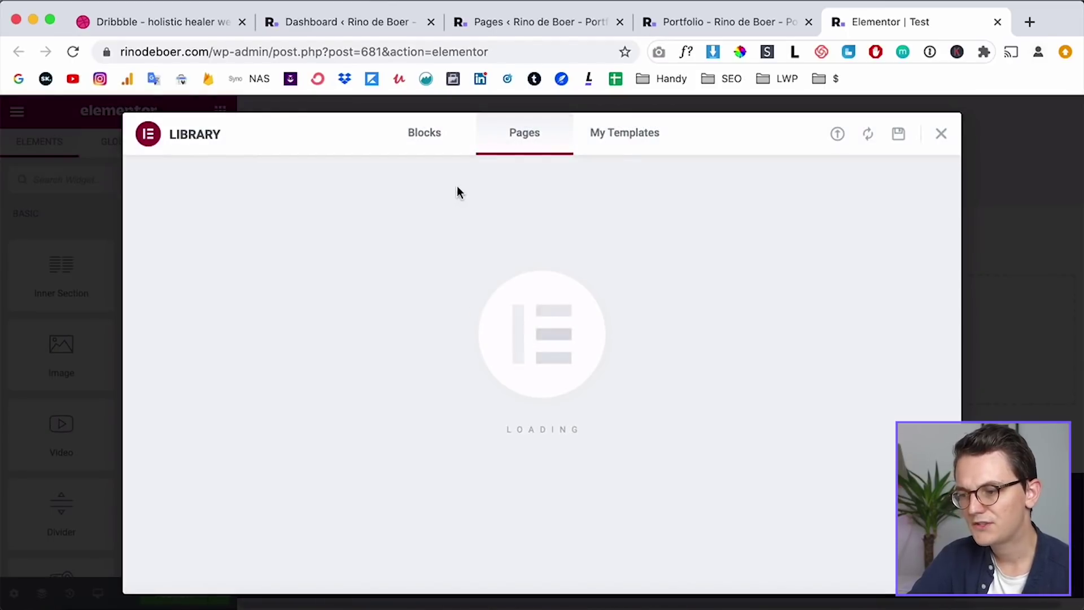
# Show the library's blocks and filter them by the About category
pyautogui.click(428, 143)
pyautogui.click(215, 194)
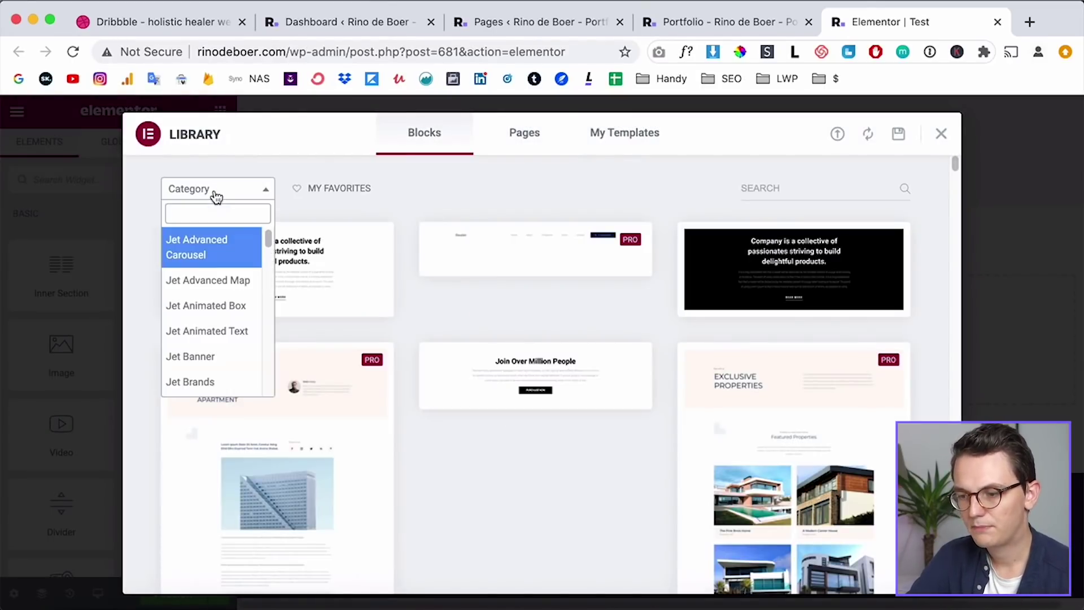
pyautogui.scroll(-10, 220, 286)
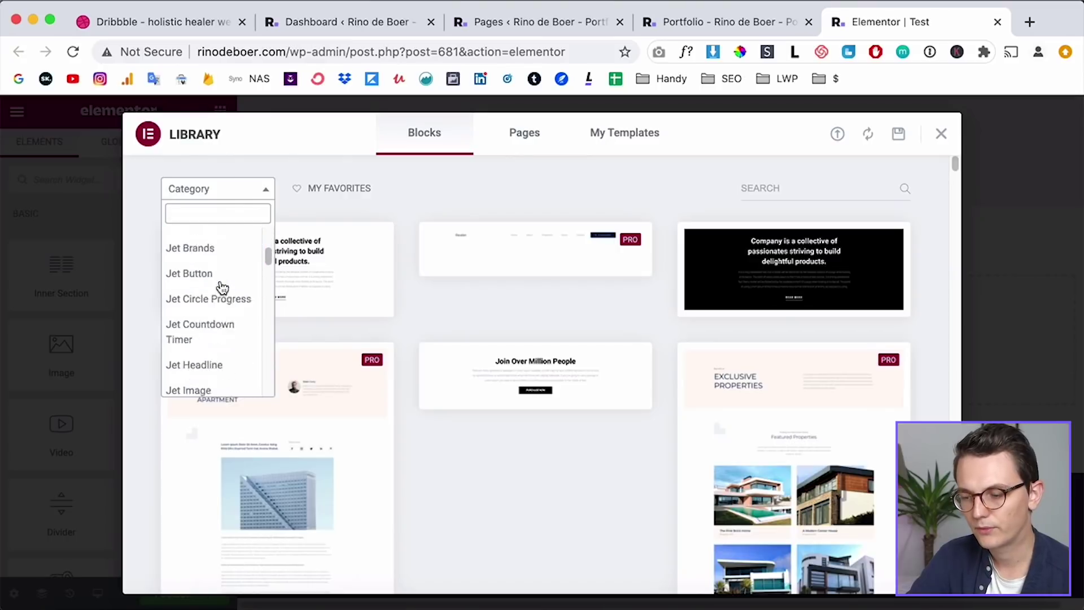
pyautogui.scroll(12, 220, 286)
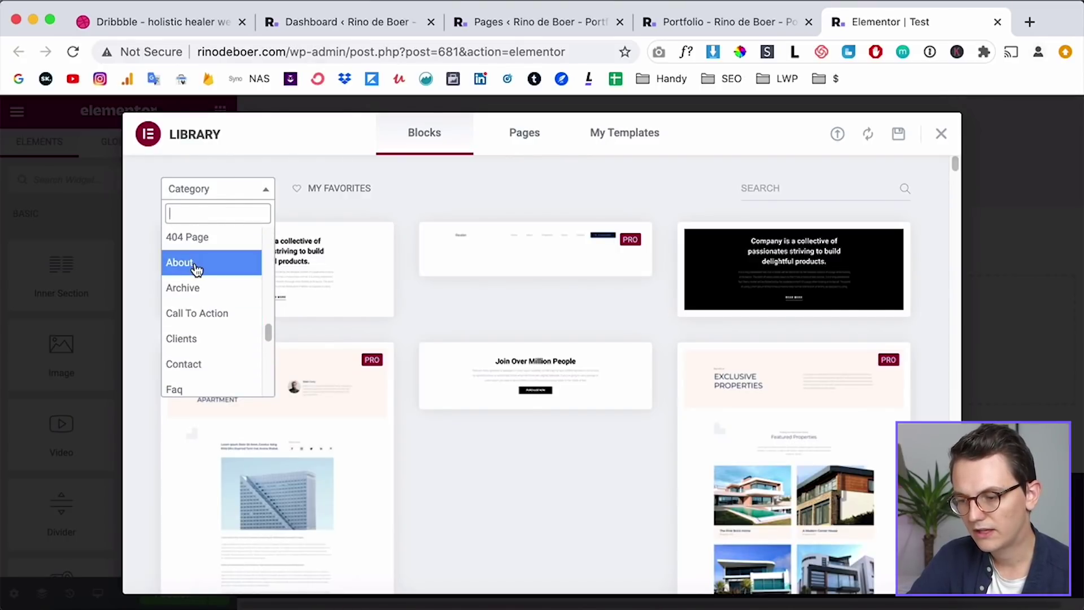
pyautogui.click(195, 263)
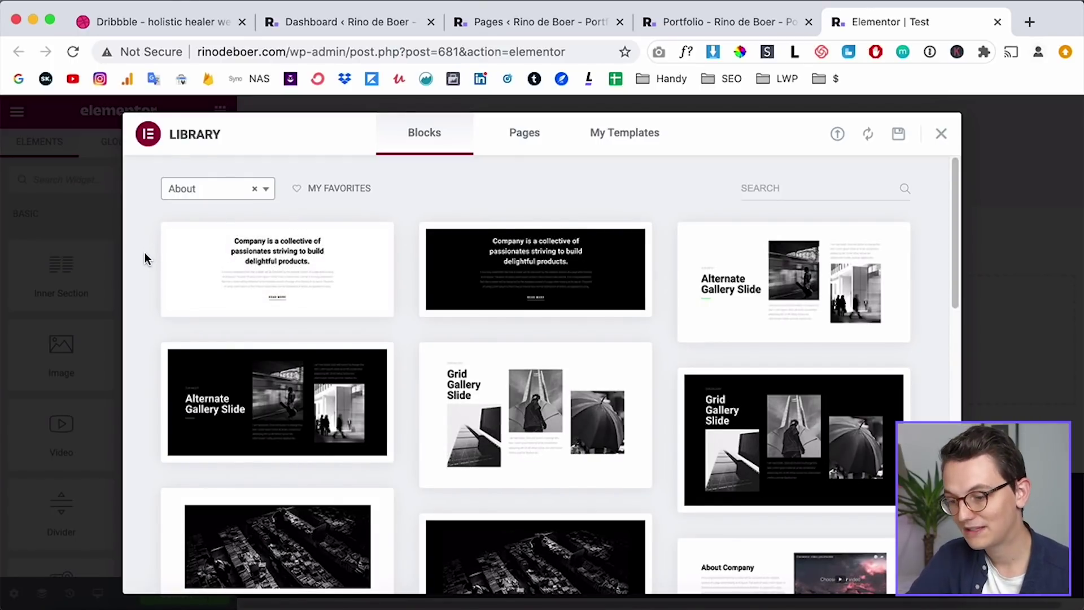
# Look through the ready-made About block designs in the library
pyautogui.scroll(-1, 144, 252)
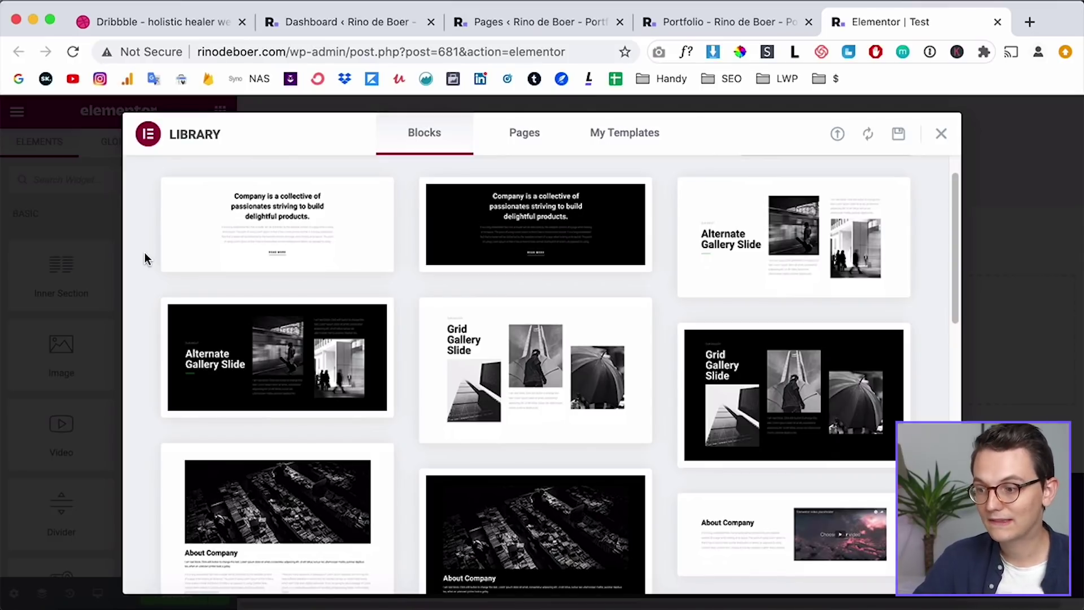
pyautogui.scroll(-10, 144, 252)
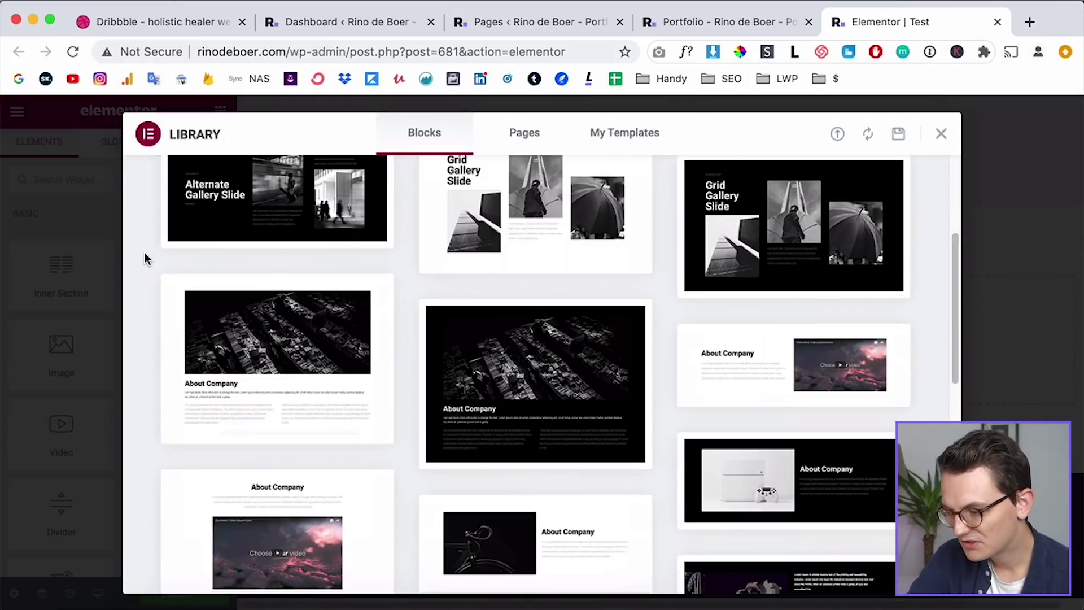
pyautogui.scroll(-5, 147, 265)
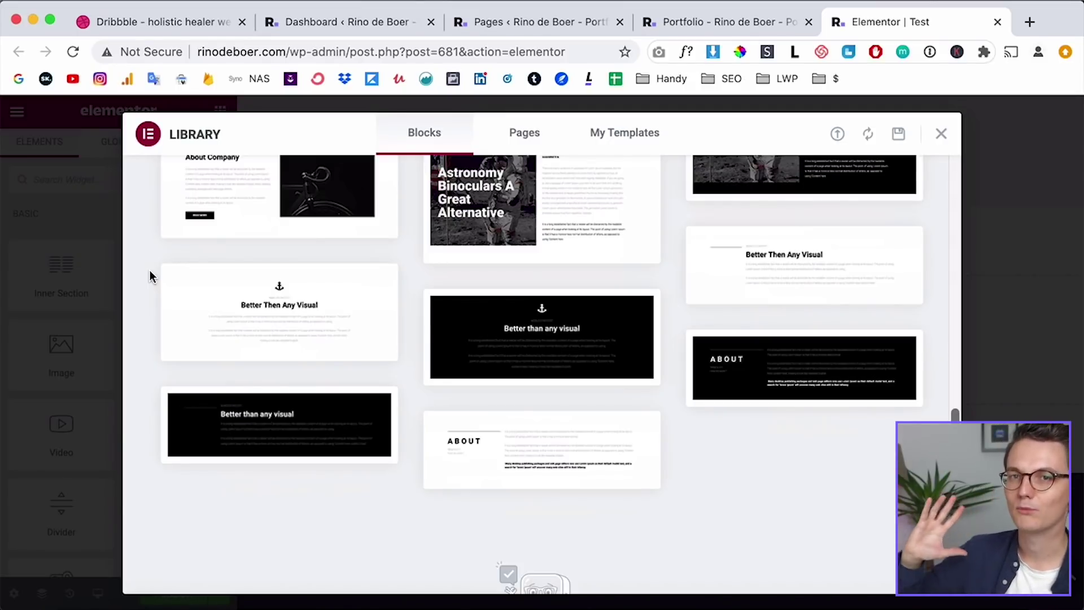
pyautogui.scroll(3, 151, 271)
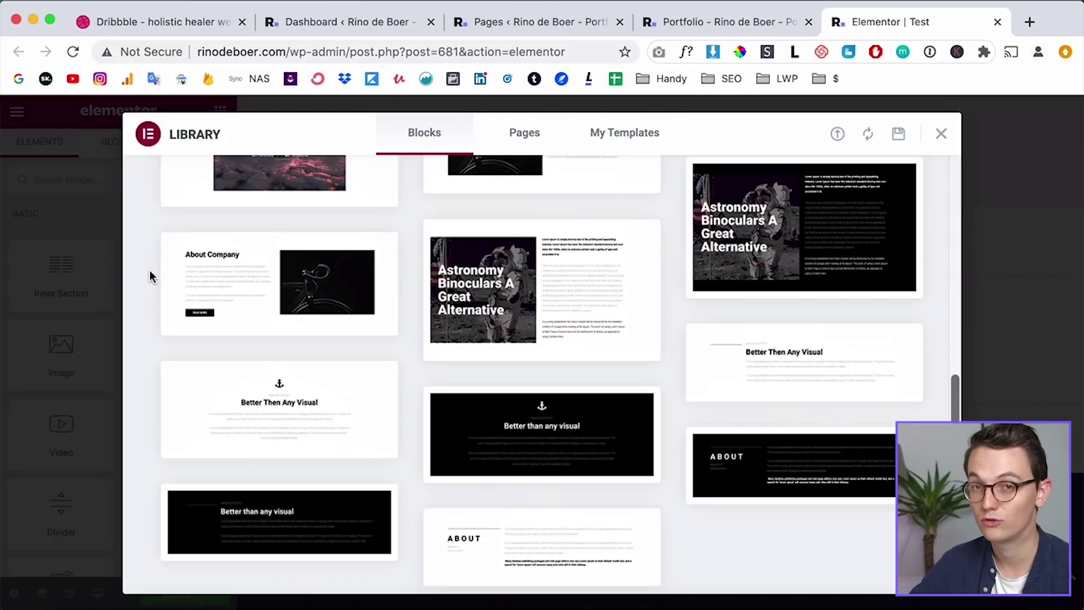
pyautogui.scroll(3, 150, 274)
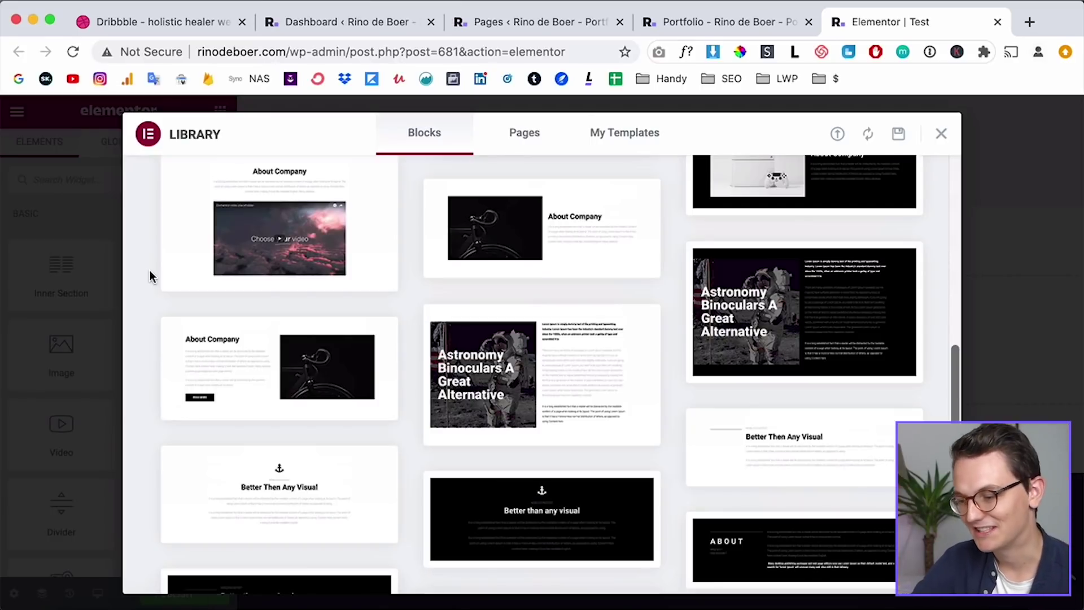
pyautogui.scroll(3, 150, 272)
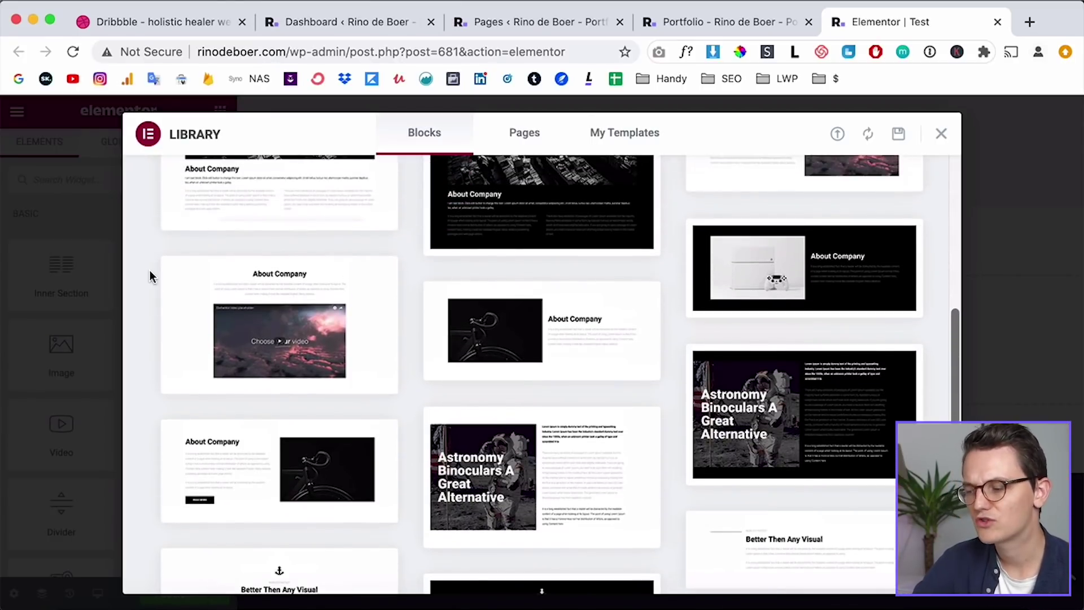
pyautogui.scroll(10, 150, 273)
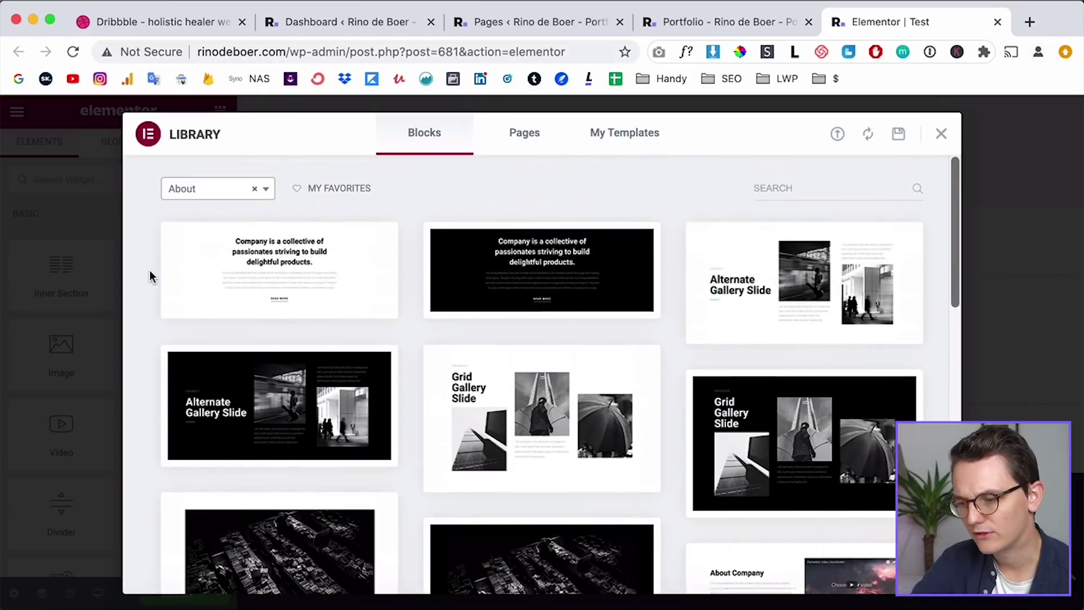
# Change the block category filter to Contact and look through the contact block designs
pyautogui.click(203, 189)
pyautogui.scroll(-3, 215, 314)
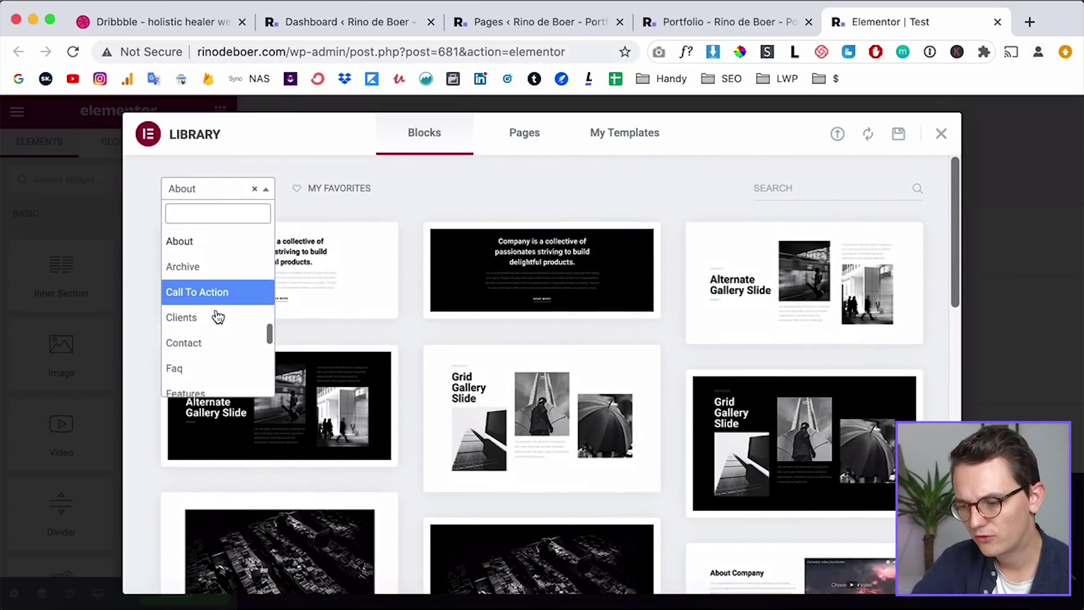
pyautogui.click(219, 261)
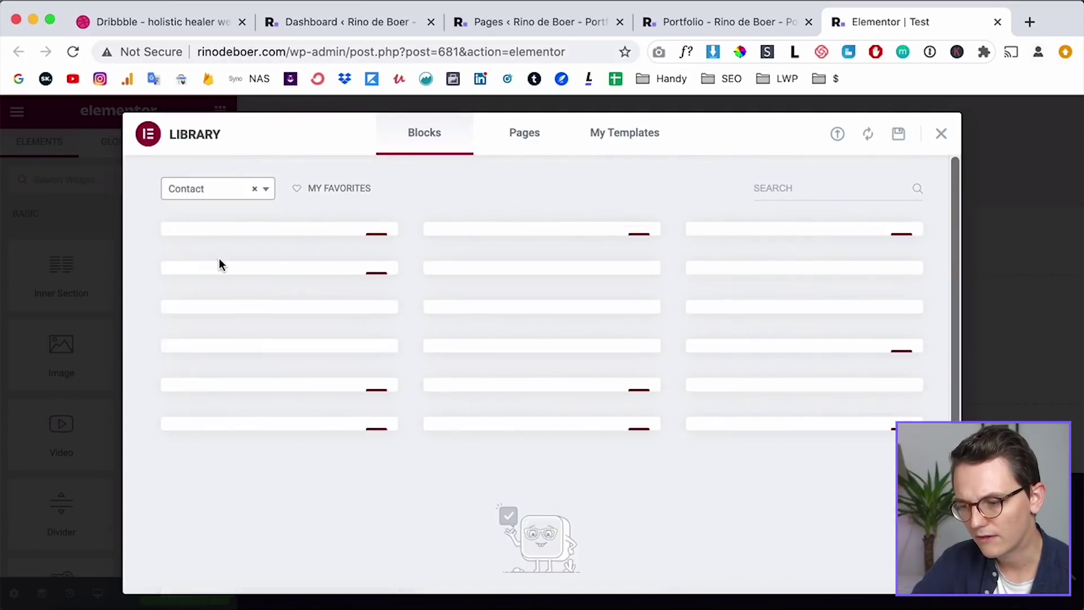
pyautogui.scroll(-5, 150, 277)
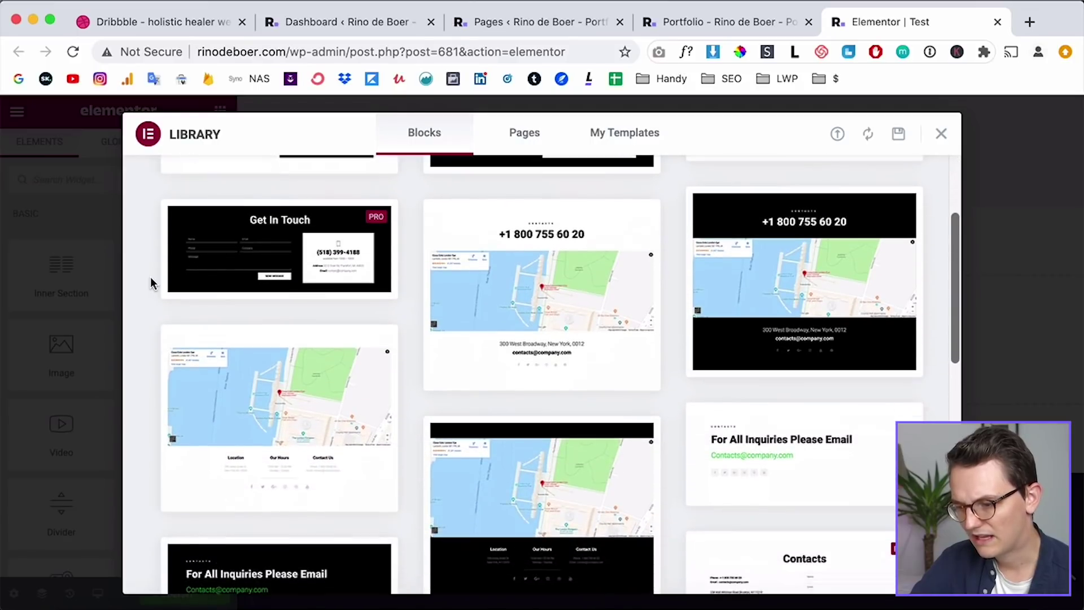
pyautogui.scroll(-5, 150, 276)
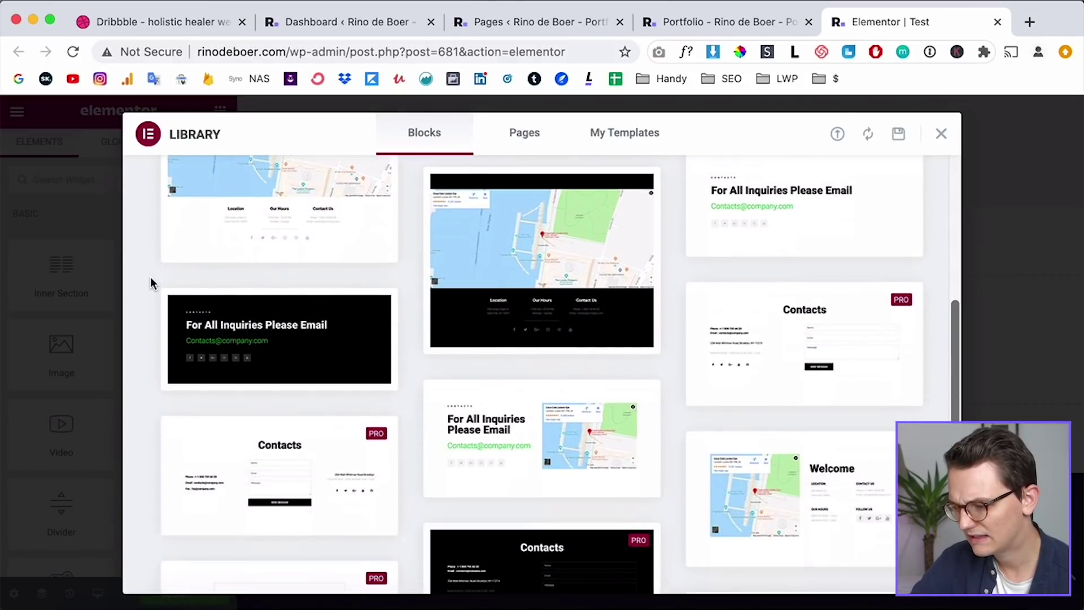
pyautogui.scroll(-3, 150, 276)
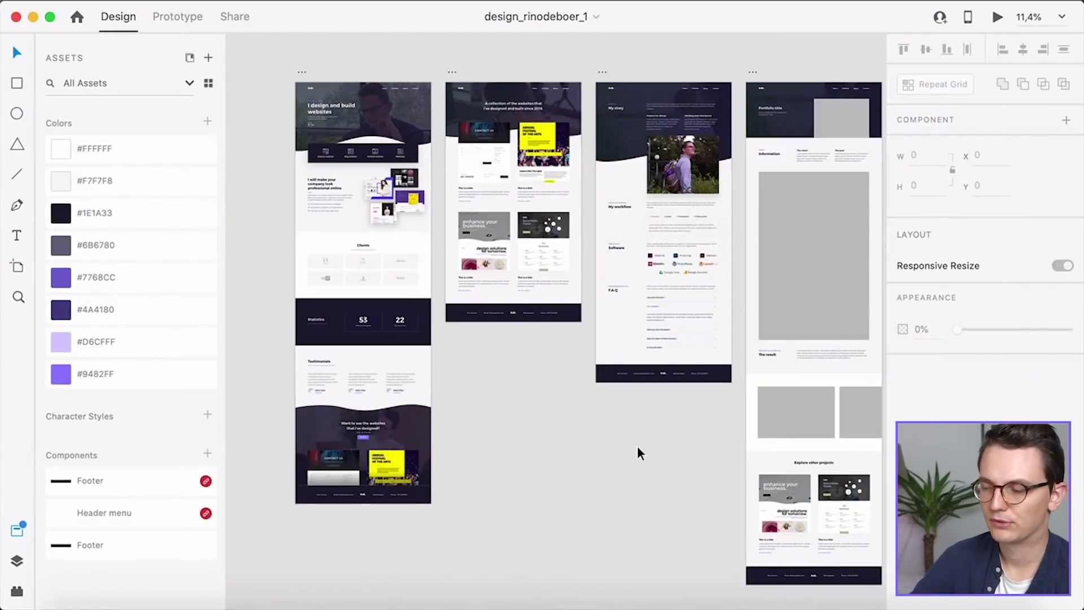
# Examine the F.A.Q. section's accordion at the end of the third page design in the design_rinodeboer_1 file
pyautogui.hscroll(2, 638, 446)
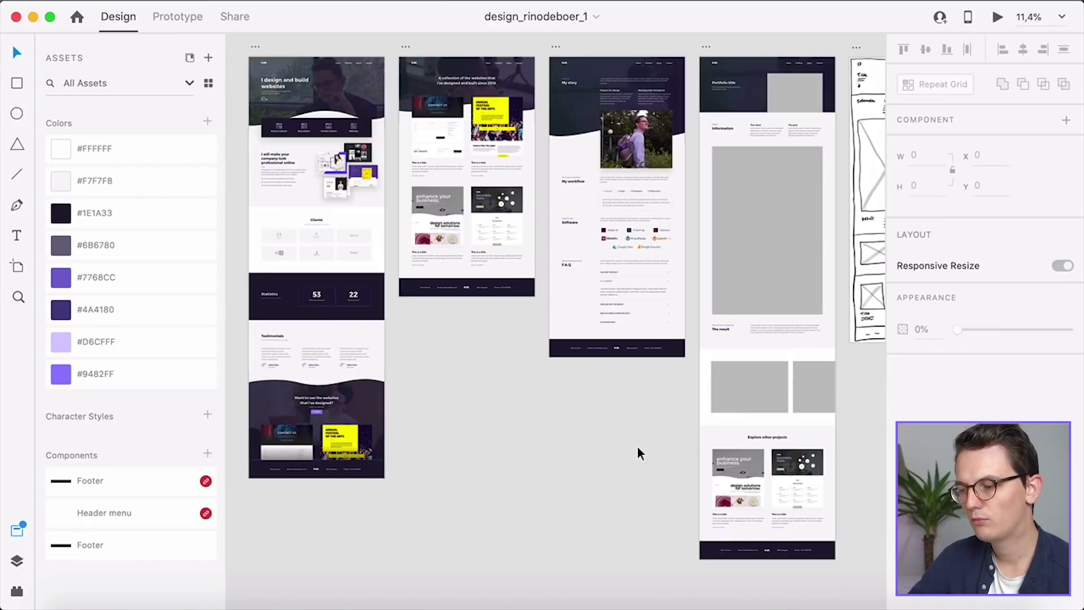
pyautogui.scroll(1, 638, 448)
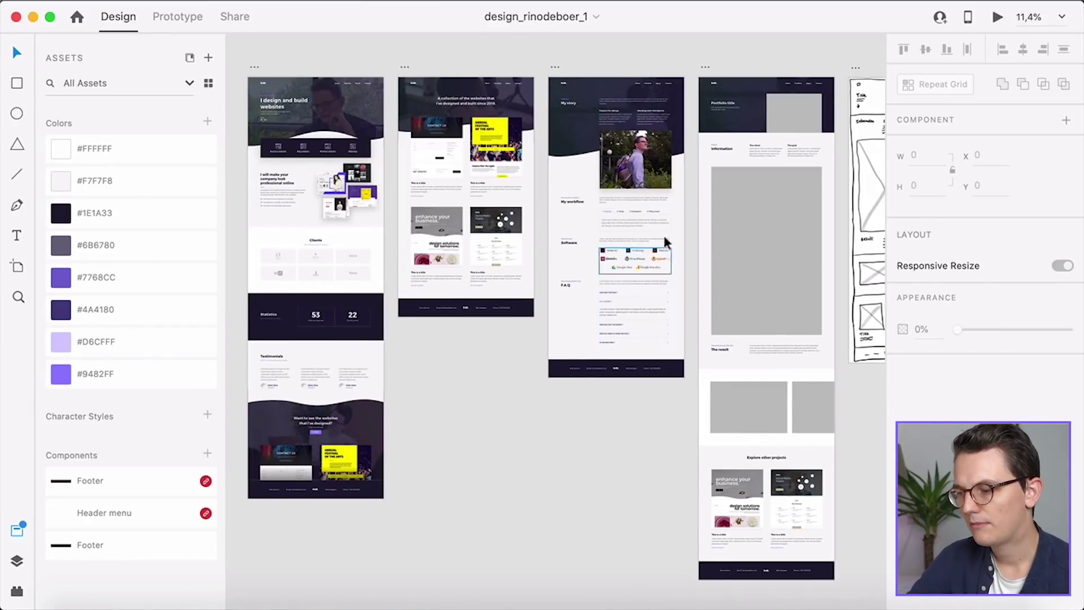
pyautogui.scroll(3, 668, 218)
pyautogui.scroll(3, 676, 335)
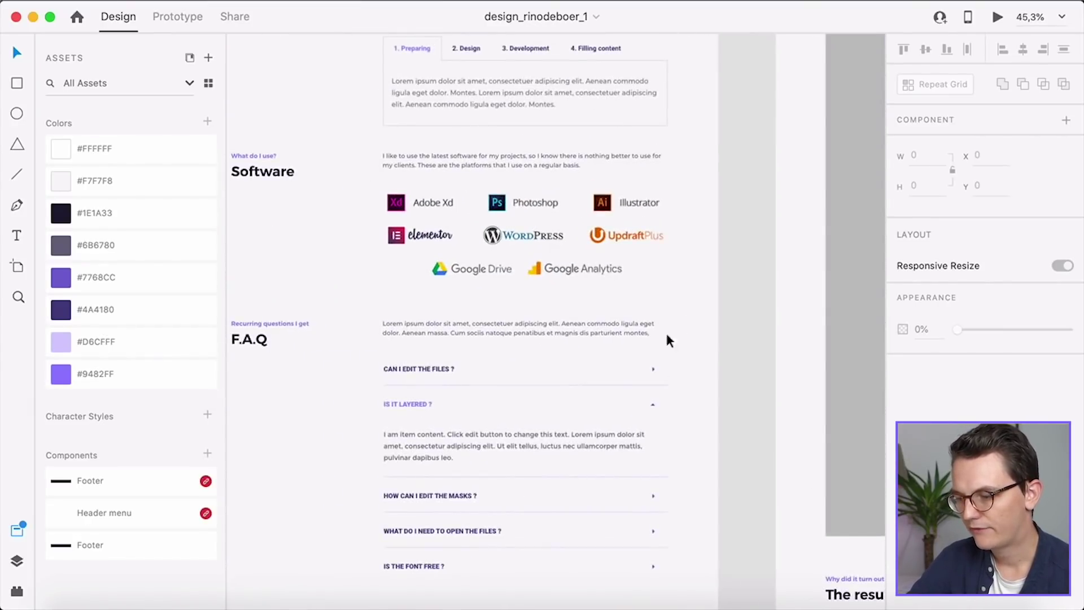
pyautogui.scroll(-2, 593, 373)
pyautogui.scroll(2, 415, 363)
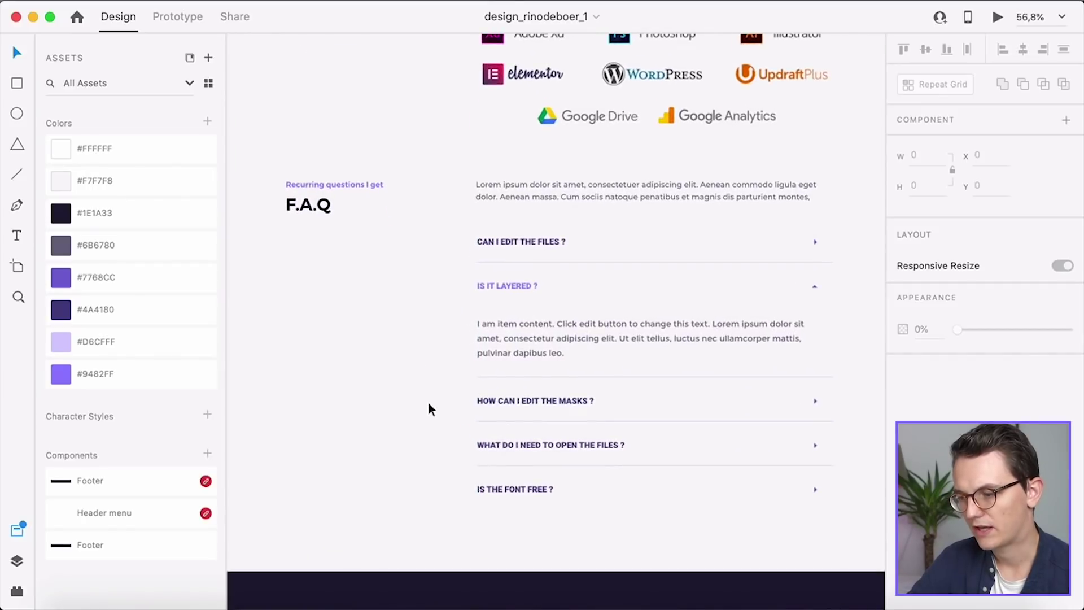
pyautogui.scroll(-2, 428, 402)
pyautogui.click(500, 365)
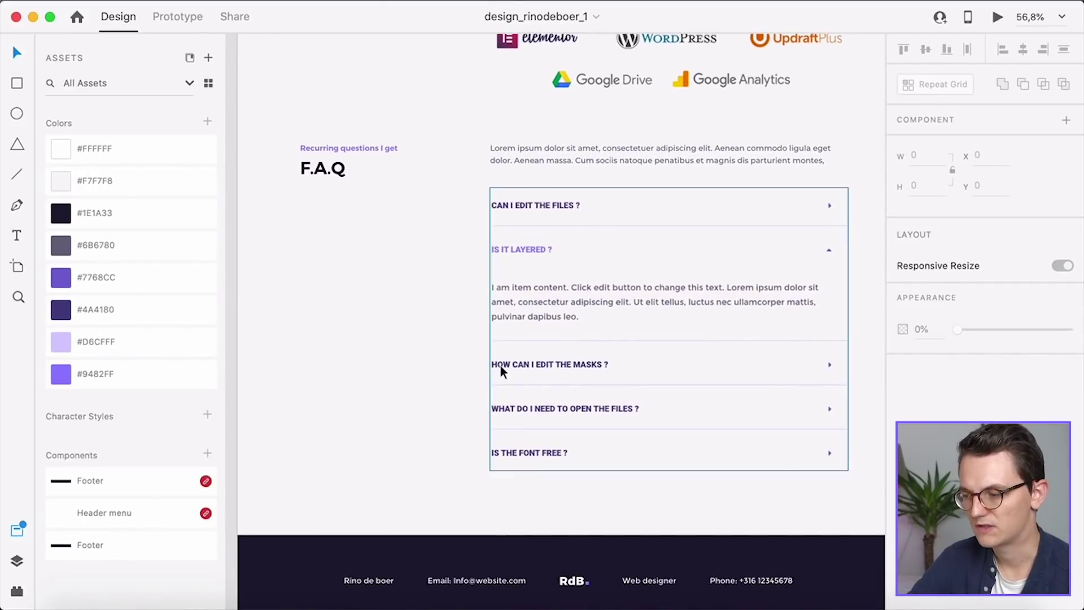
pyautogui.press('super+3')
pyautogui.scroll(-3, 780, 231)
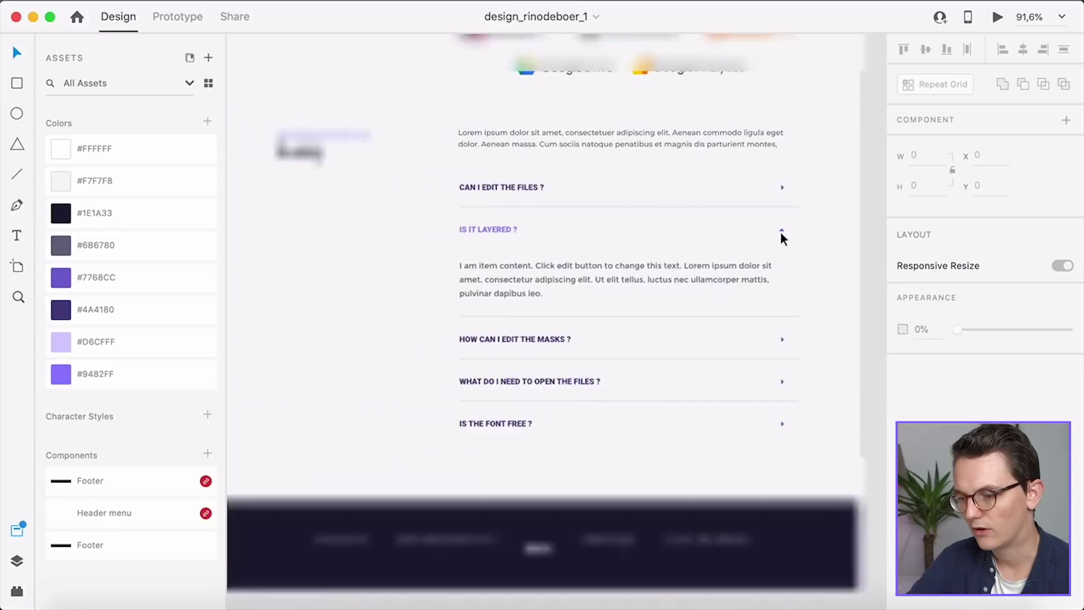
pyautogui.scroll(3, 720, 232)
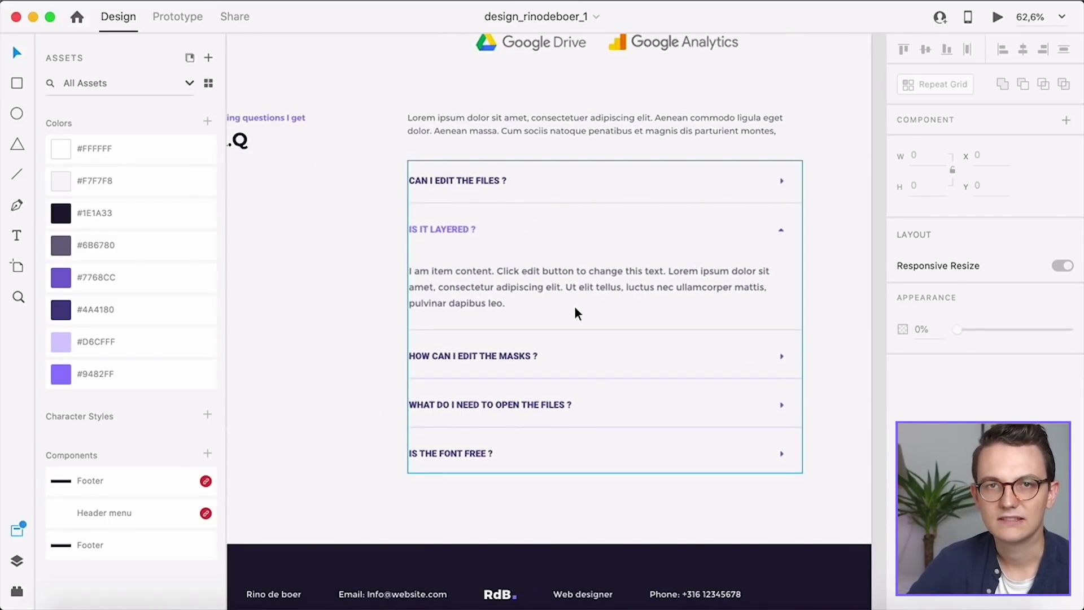
pyautogui.click(529, 291)
pyautogui.moveTo(527, 290); pyautogui.dragTo(506, 310)
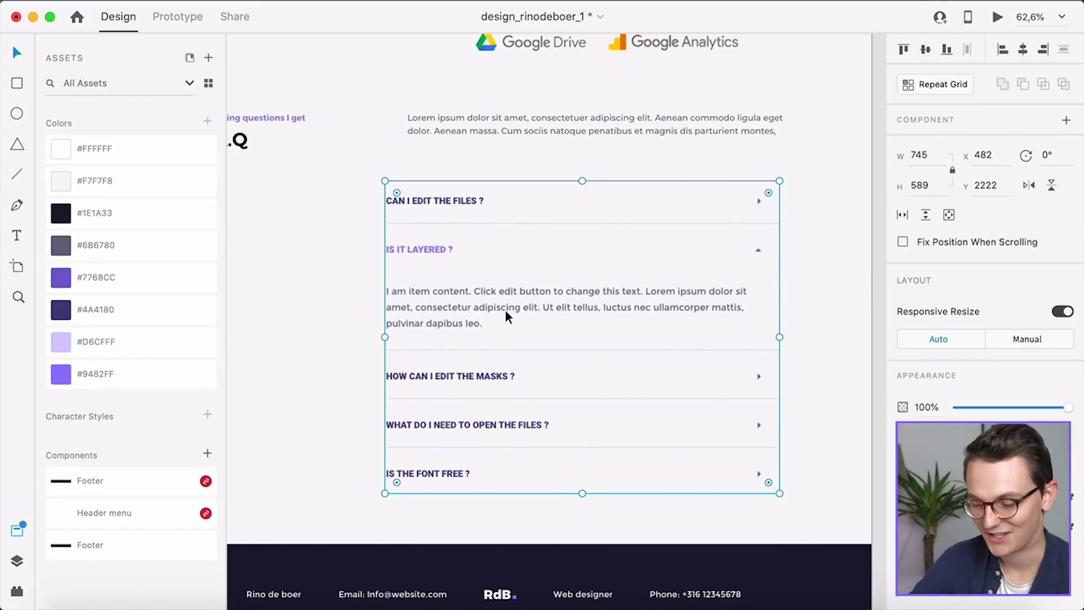
pyautogui.hotkey('ctrl', 'z')
pyautogui.click(369, 345)
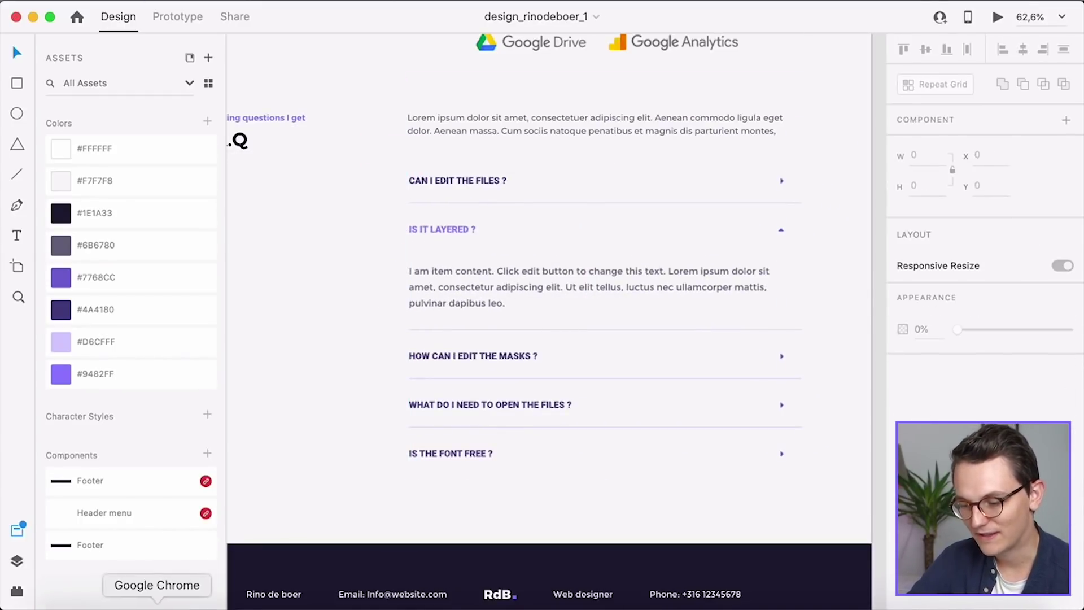
# Switch to the Elementor page in Chrome and add a single-column section below the contact section with Min Height set to 400 px
pyautogui.click(158, 603)
pyautogui.scroll(-3, 395, 457)
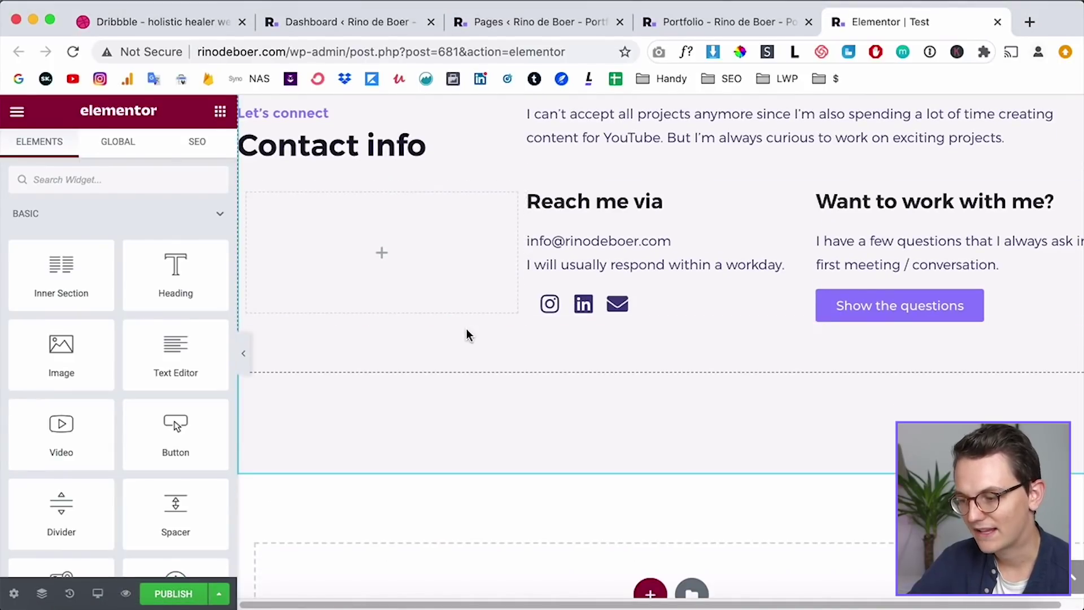
pyautogui.scroll(-1, 728, 401)
pyautogui.click(650, 543)
pyautogui.scroll(-2, 537, 429)
pyautogui.click(450, 435)
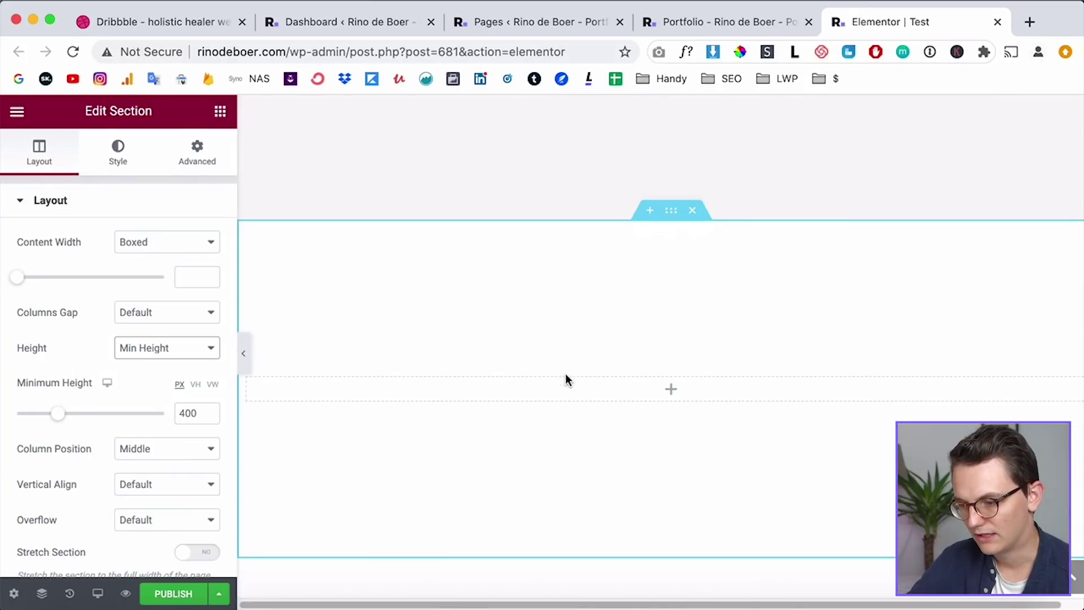
# Give the new section a light grey classic background colour
pyautogui.click(118, 150)
pyautogui.click(209, 313)
pyautogui.click(335, 314)
pyautogui.scroll(-2, 630, 446)
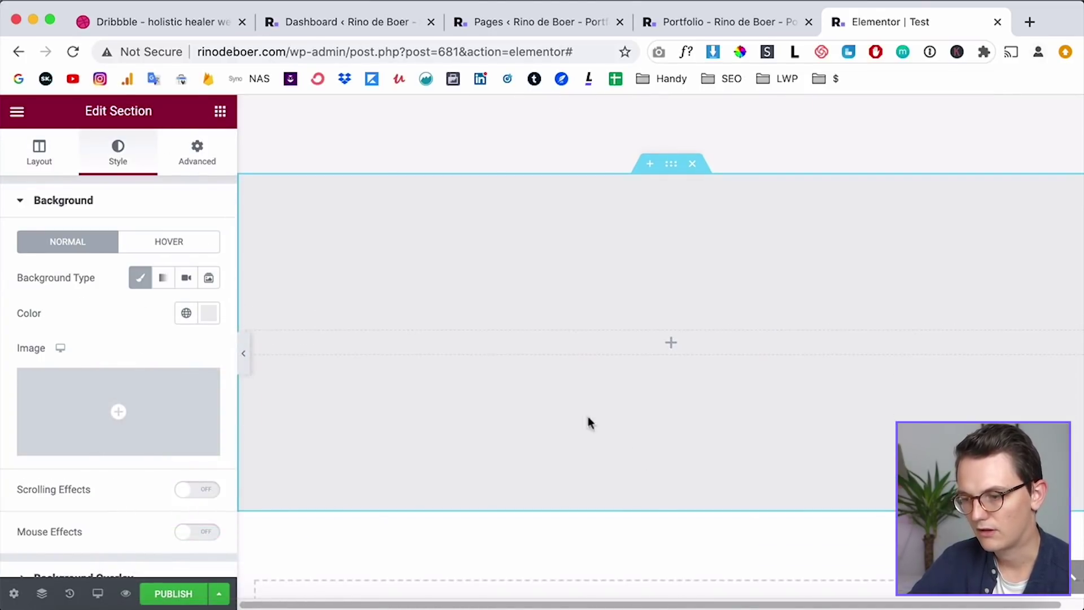
# Find the Toggle widget among the general widgets and place it in the empty light grey section
pyautogui.click(221, 112)
pyautogui.scroll(-15, 196, 411)
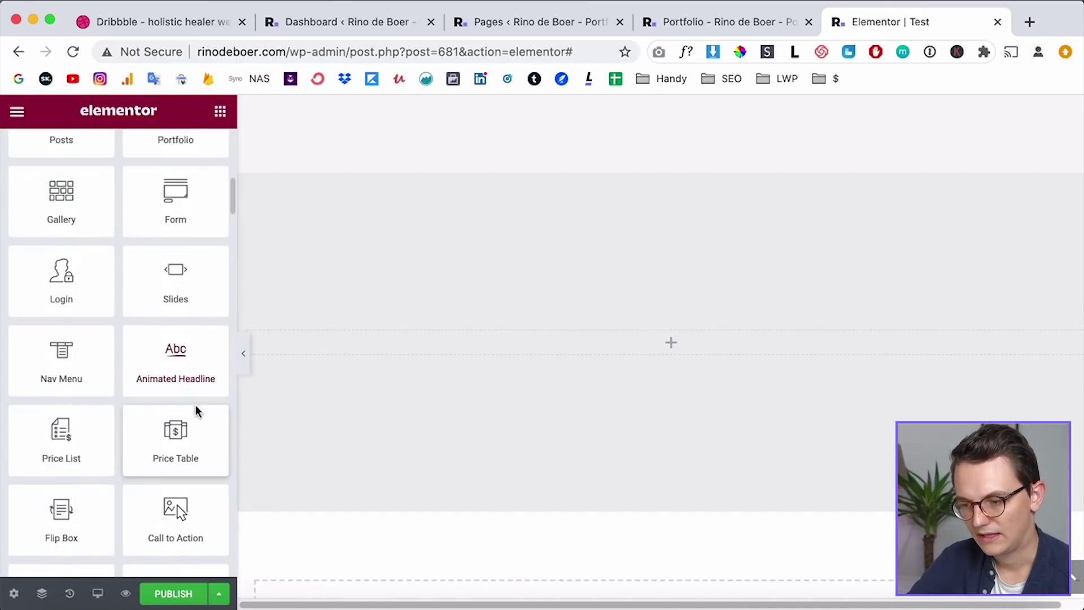
pyautogui.scroll(-5, 195, 407)
pyautogui.scroll(-6, 172, 360)
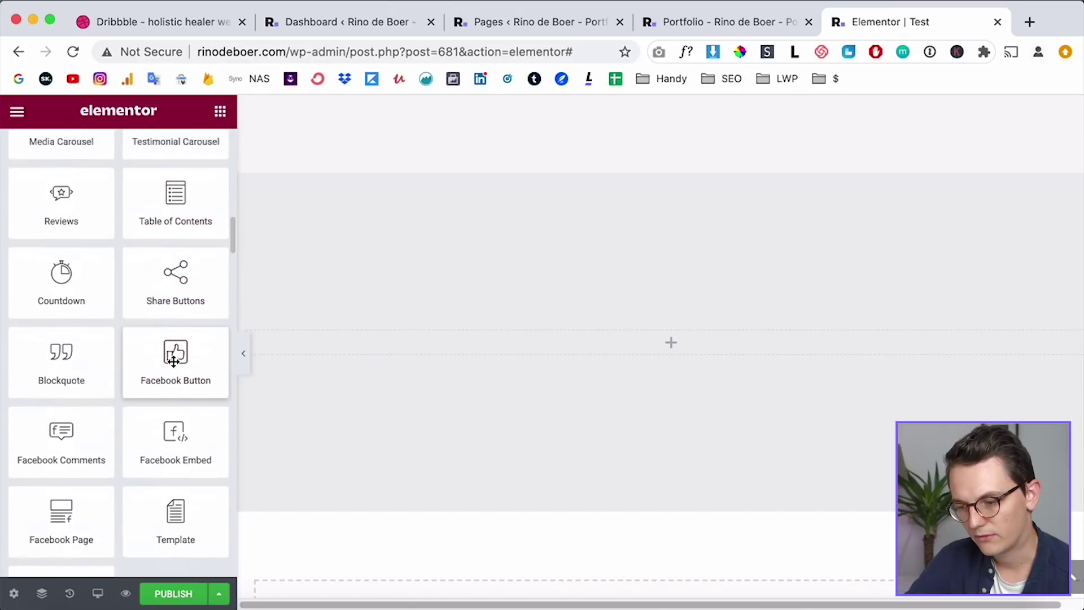
pyautogui.scroll(-15, 174, 362)
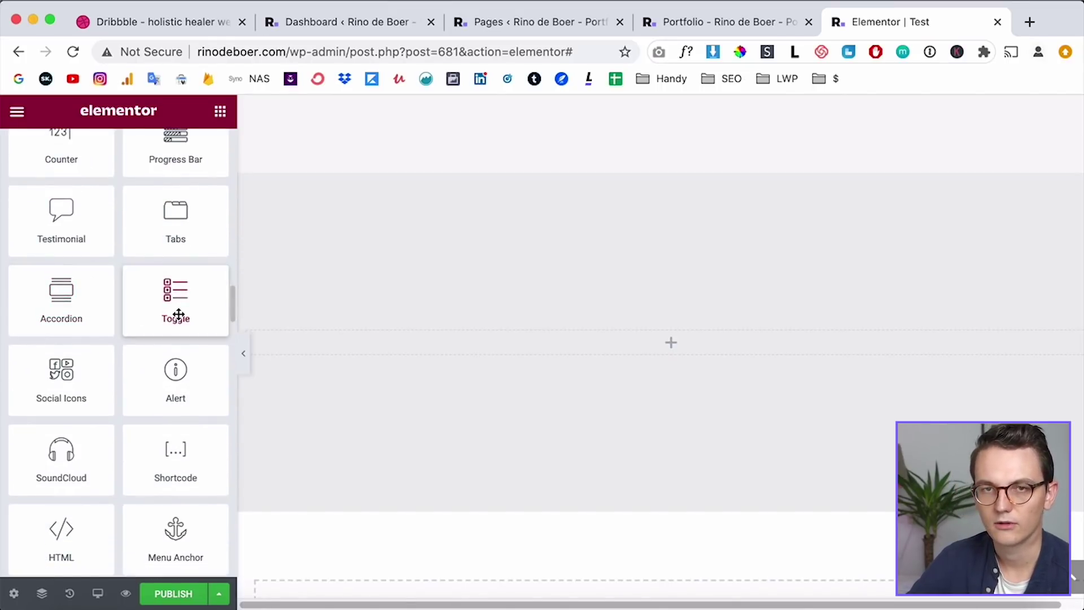
pyautogui.moveTo(178, 314); pyautogui.dragTo(465, 331)
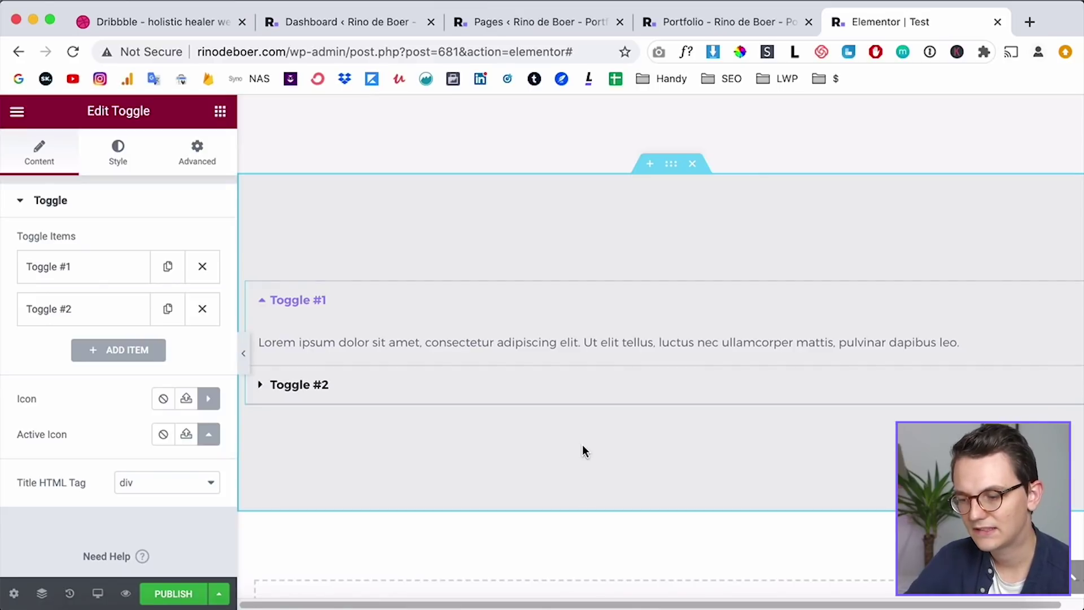
# Check the F.A.Q. accordion in Adobe XD against the widget, return to Elementor in Chrome and duplicate the Toggle #2 item
pyautogui.press('super+Tab')
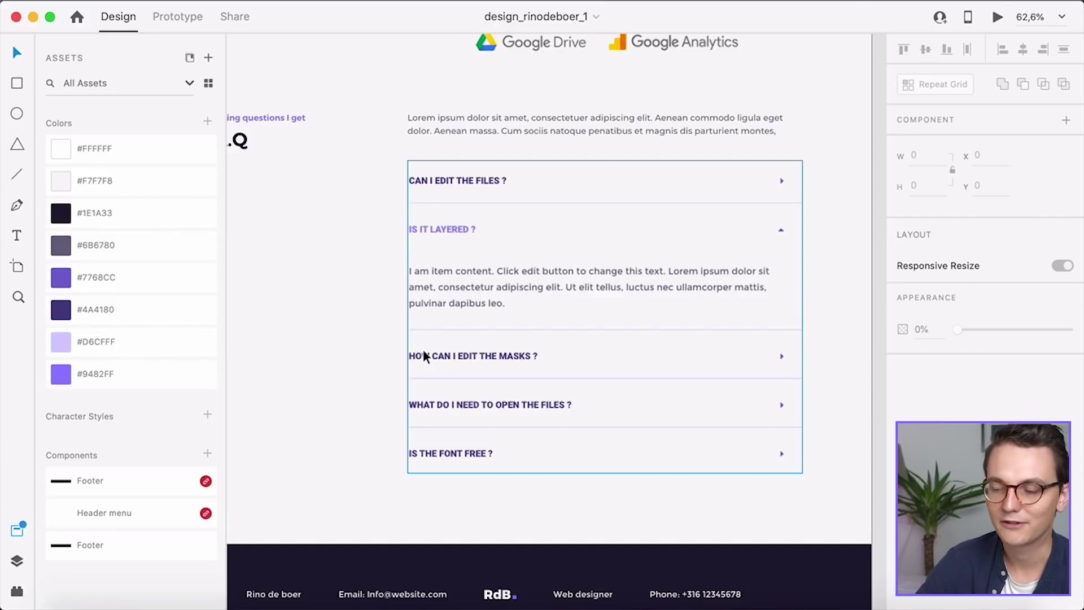
pyautogui.press('super+Tab')
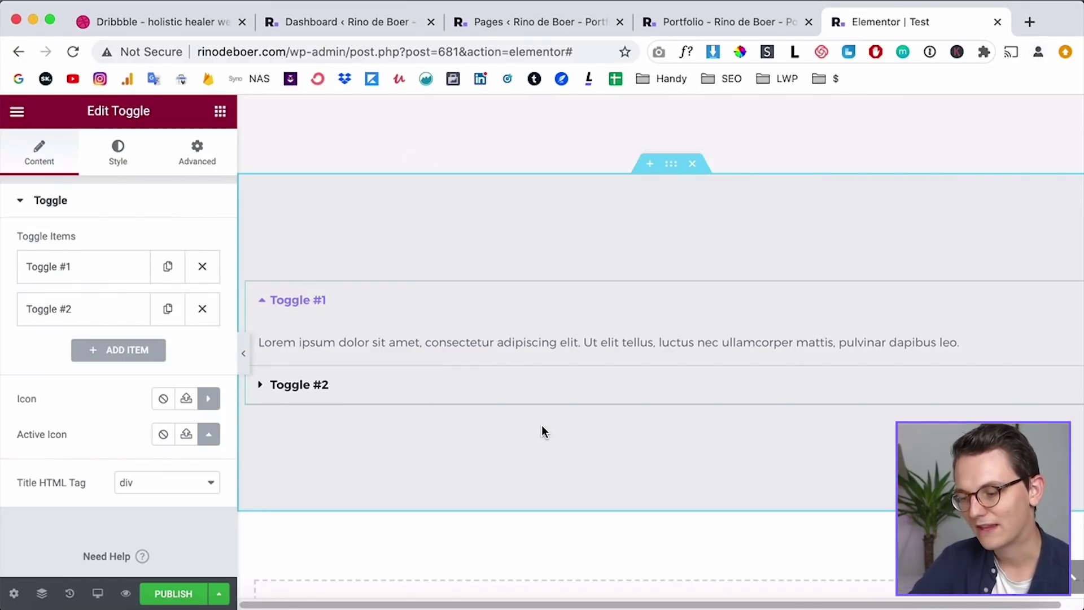
pyautogui.scroll(-1, 531, 457)
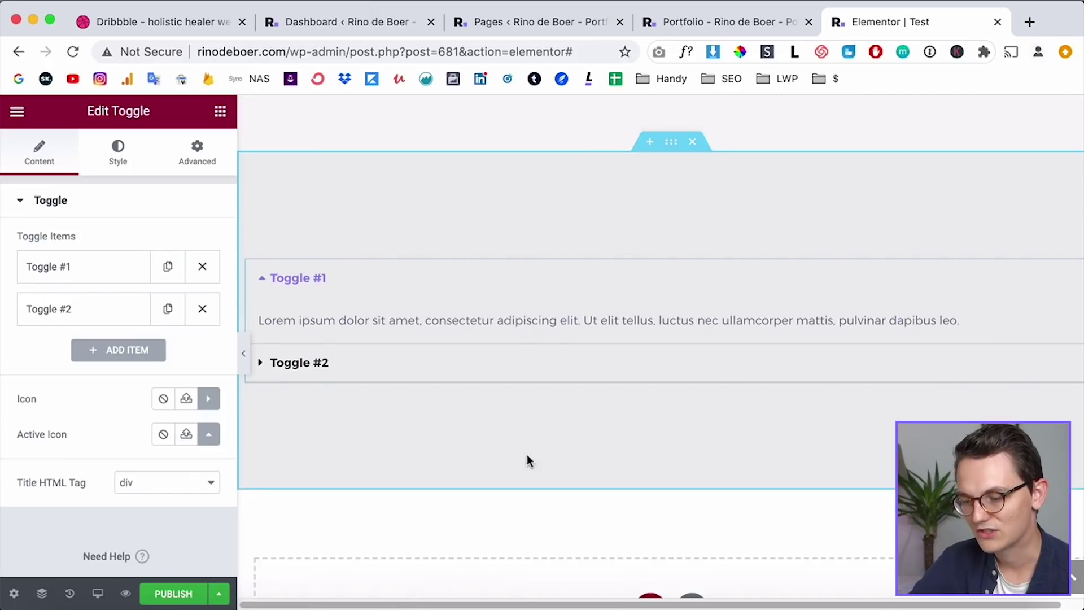
pyautogui.click(168, 309)
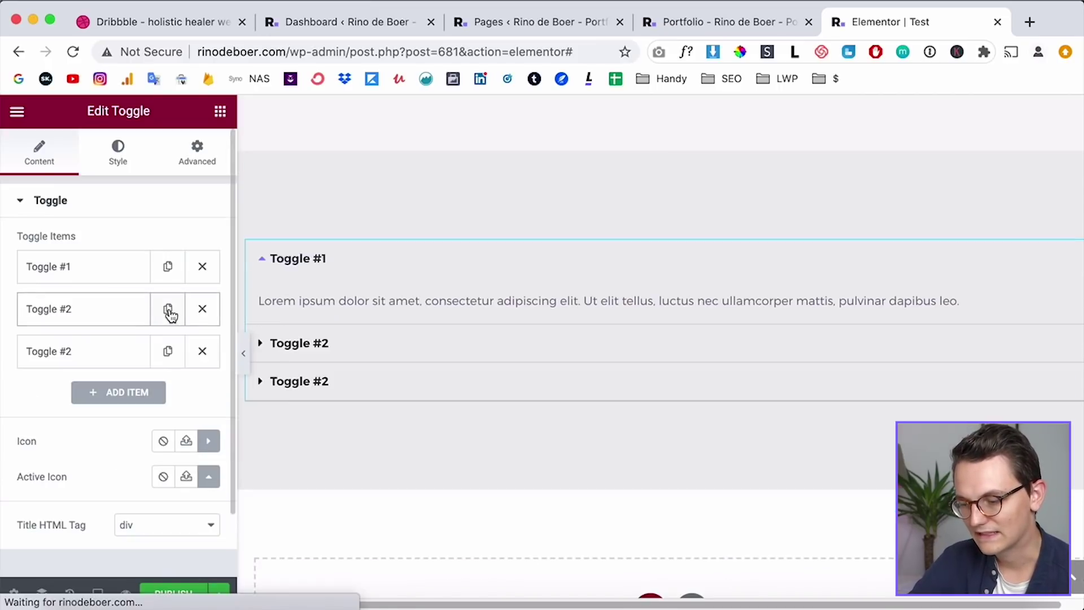
# Place the toggle icons at the right end of the titles and set the section's boxed content width to 500
pyautogui.click(317, 344)
pyautogui.scroll(-1, 118, 462)
pyautogui.scroll(1, 118, 462)
pyautogui.click(118, 153)
pyautogui.scroll(-1, 121, 316)
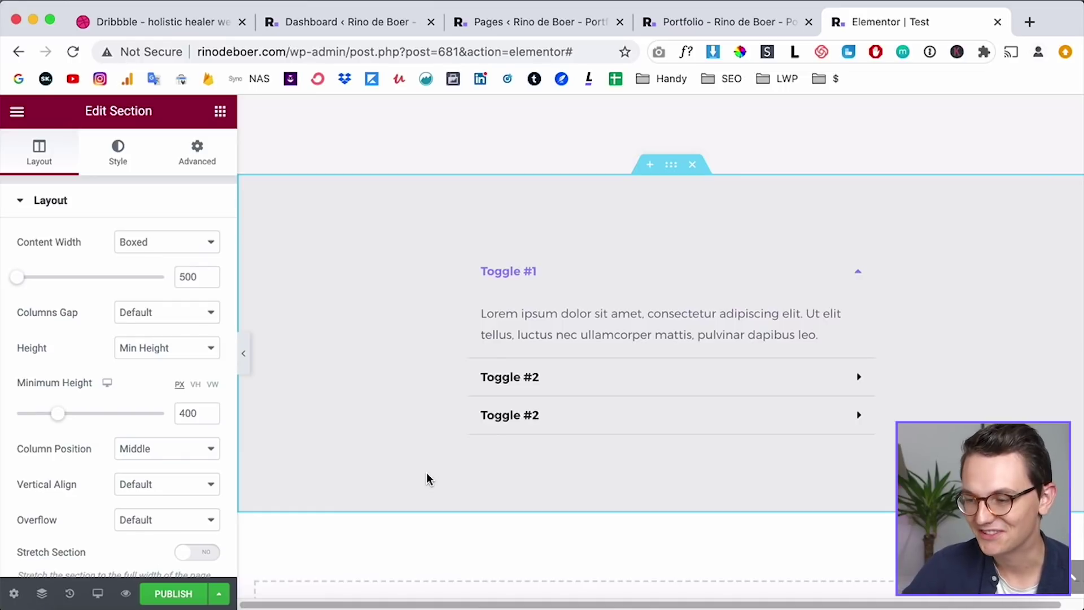
# Search the widgets for "testi" and add a Testimonial Carousel below the toggle items in the grey section
pyautogui.click(220, 110)
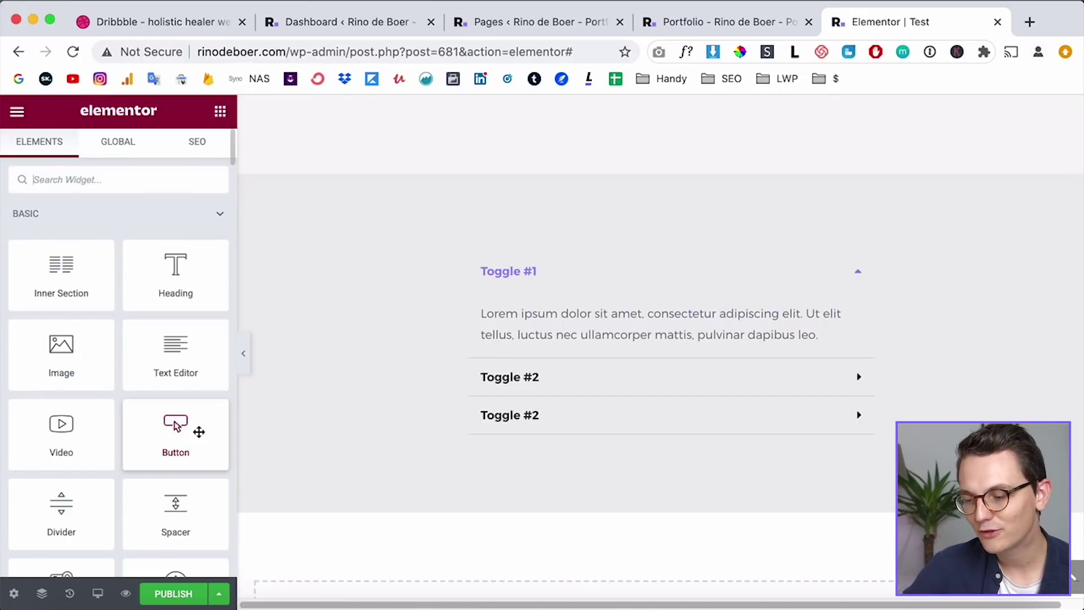
pyautogui.scroll(-15, 162, 421)
pyautogui.scroll(-10, 162, 421)
pyautogui.scroll(1, 170, 377)
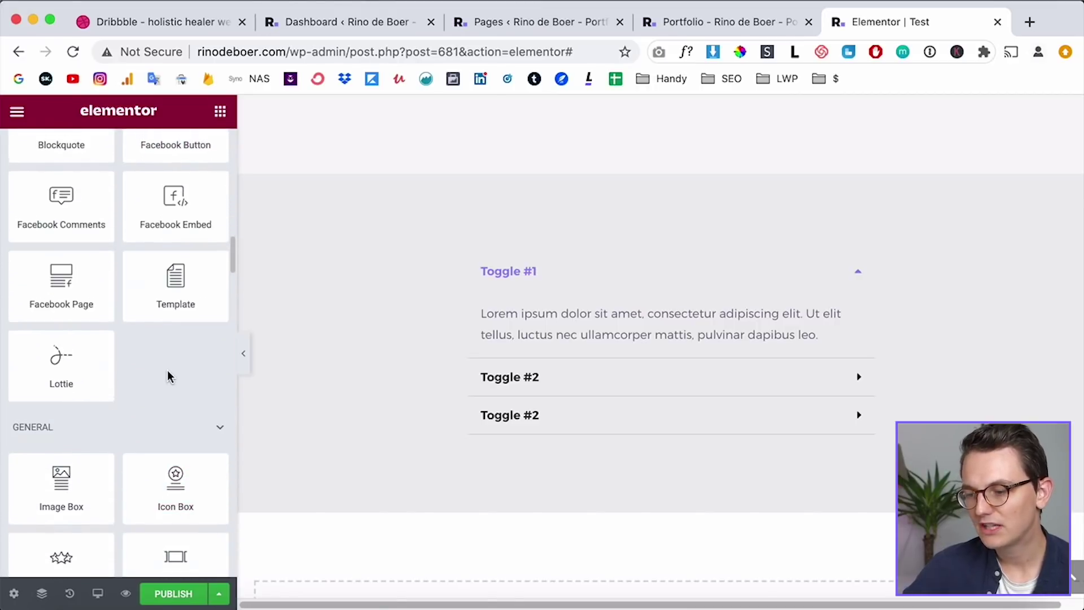
pyautogui.scroll(20, 164, 361)
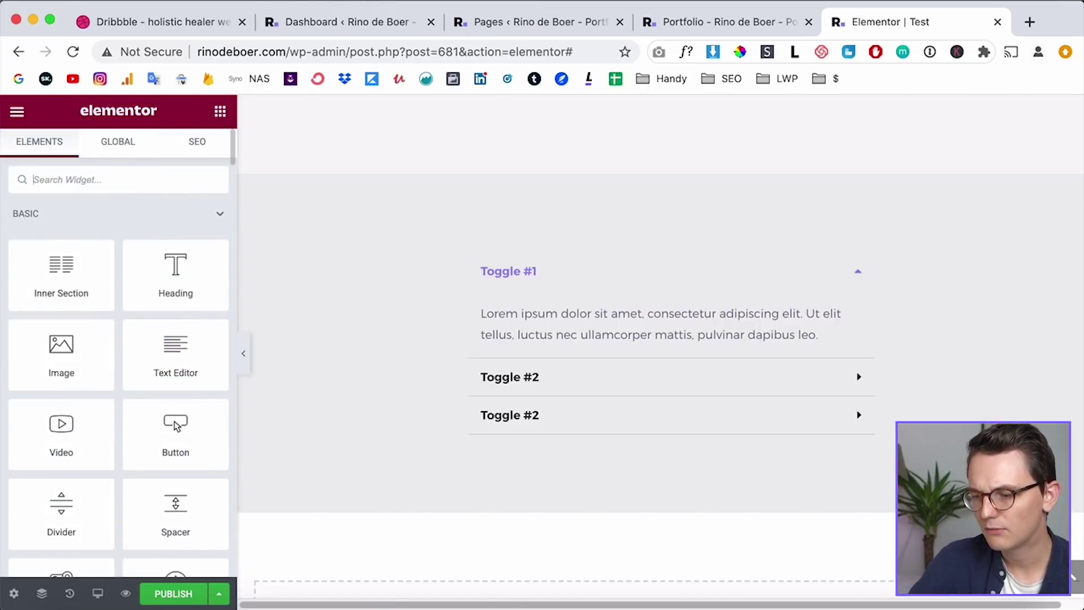
pyautogui.write('testi')
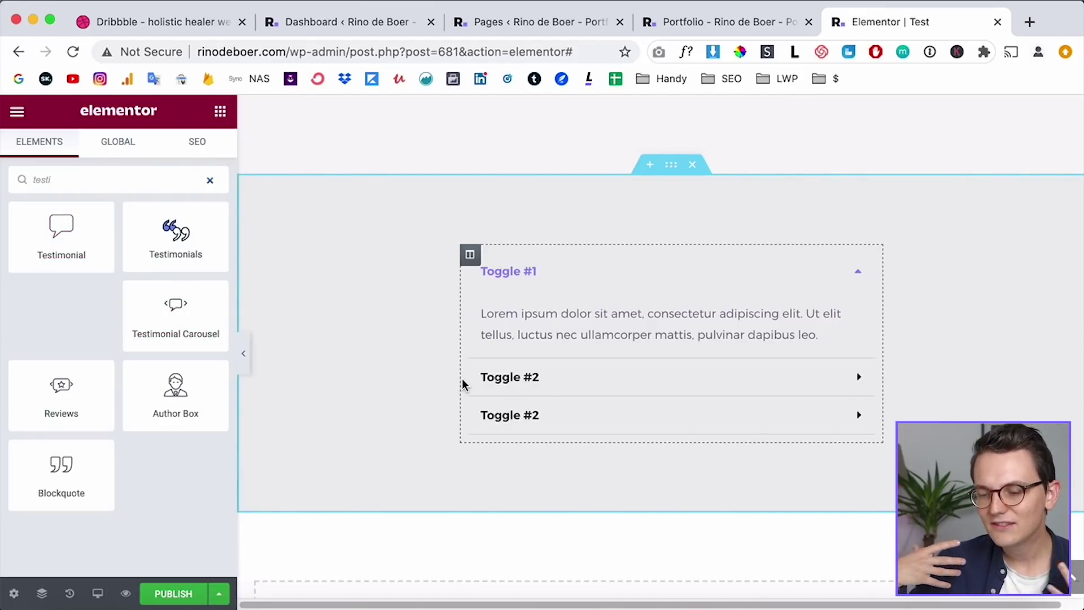
pyautogui.moveTo(462, 384); pyautogui.dragTo(446, 380)
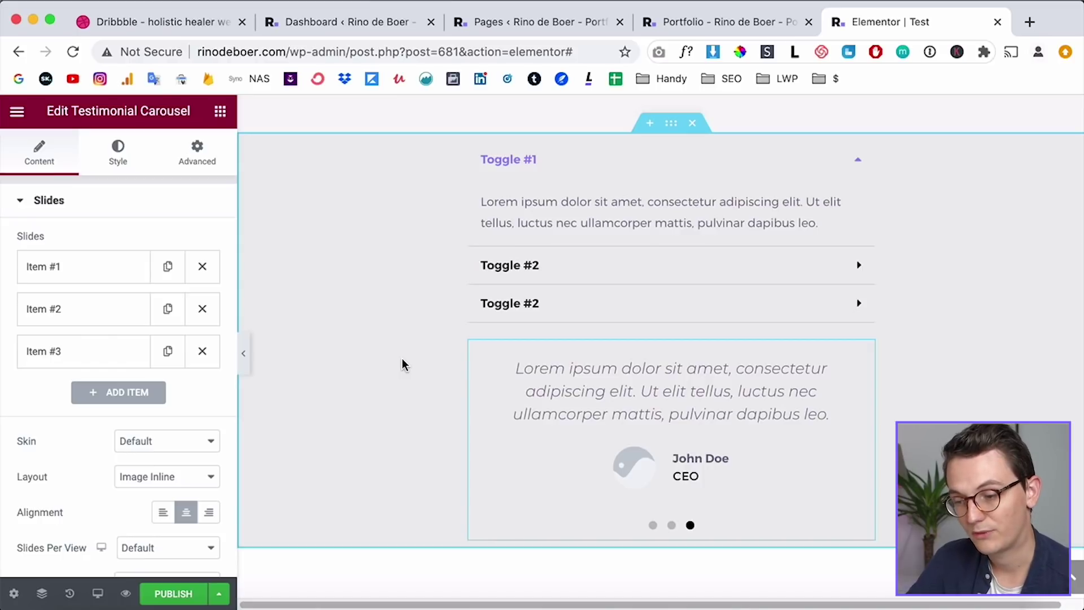
# Try the Image Stacked layout on the testimonial carousel and settle on Image Left with left alignment
pyautogui.scroll(-1, 401, 362)
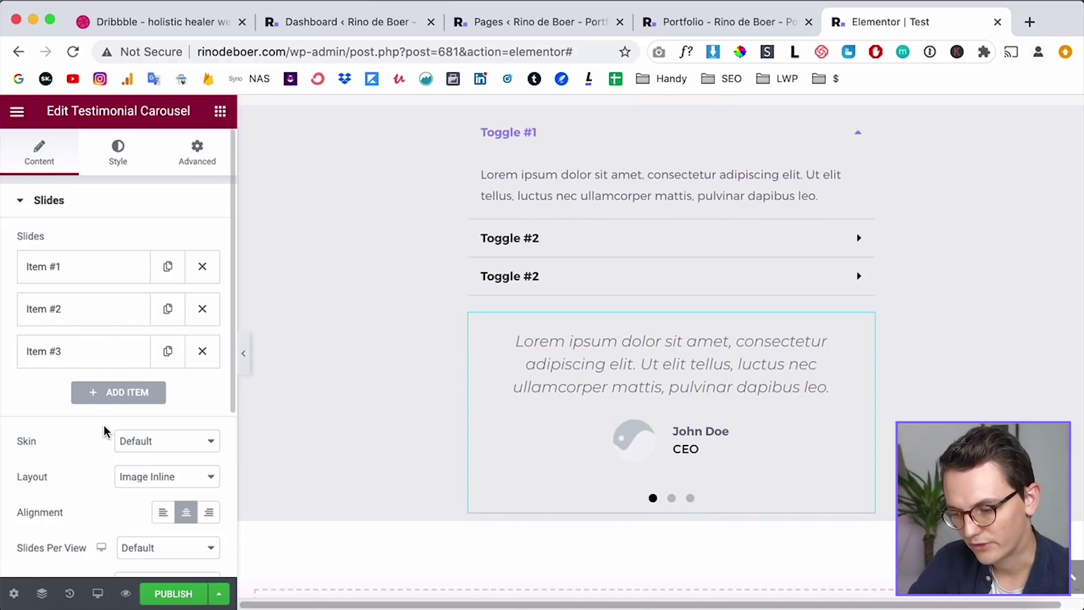
pyautogui.scroll(-3, 104, 431)
pyautogui.click(158, 325)
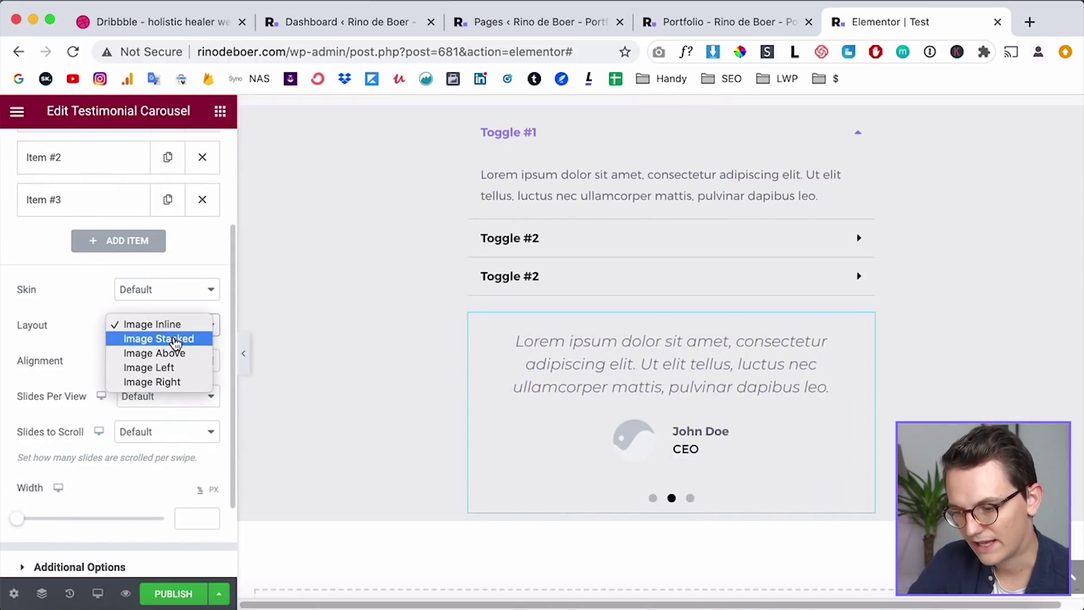
pyautogui.click(176, 340)
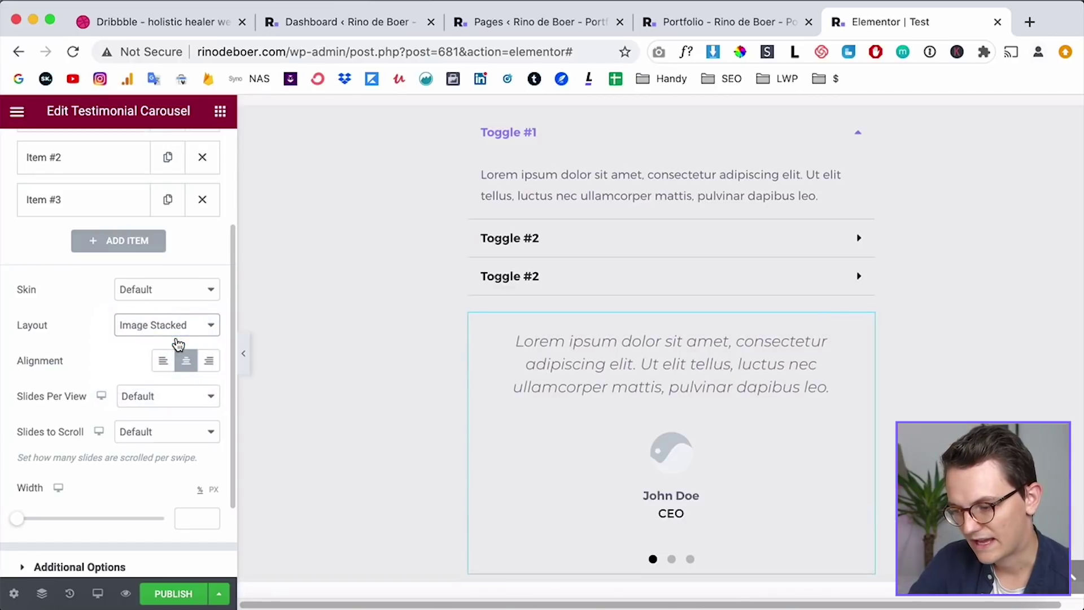
pyautogui.click(177, 334)
pyautogui.click(176, 341)
pyautogui.click(167, 325)
pyautogui.click(172, 341)
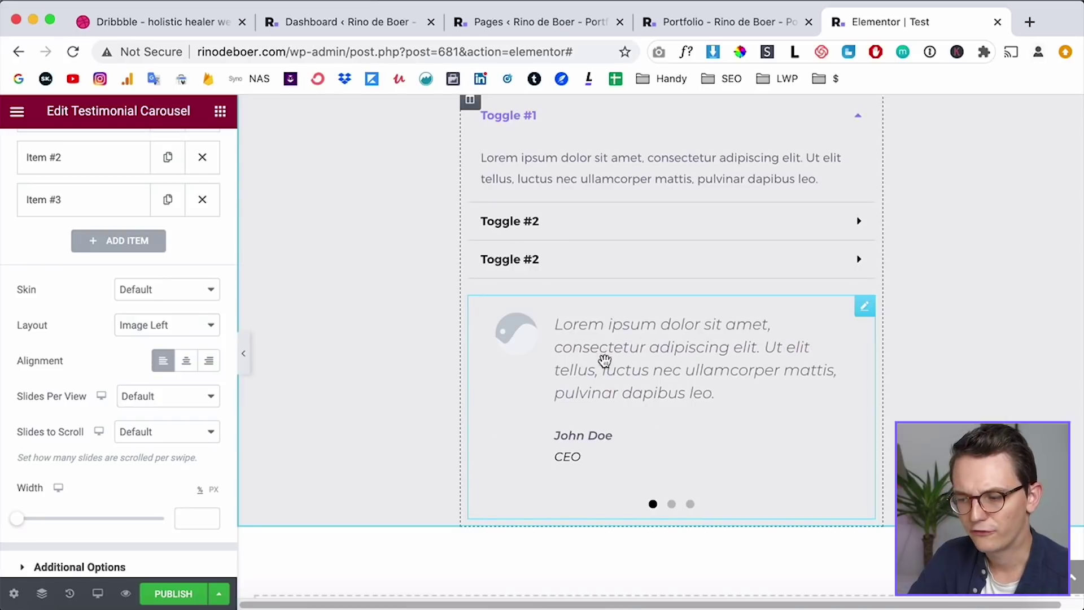